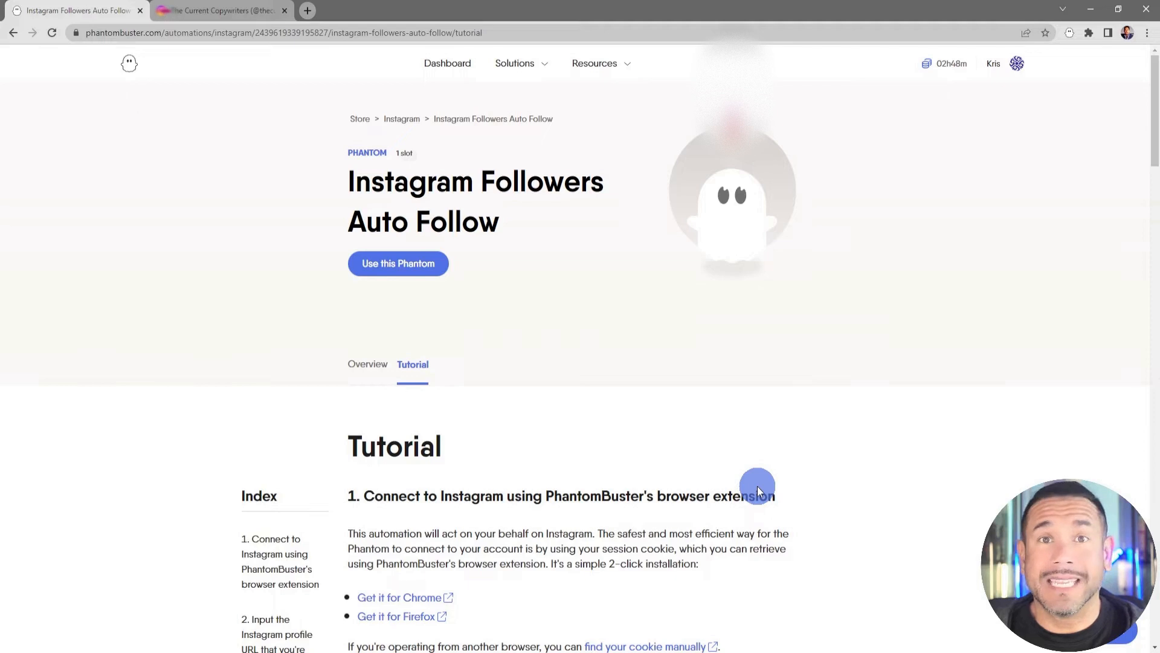
Step: Start setting up the Instagram Followers Auto Follow Phantom, connect it to Instagram with the browser's session cookie, and save the connection
scroll(756, 486, "down", 3)
scroll(756, 486, "up", 3)
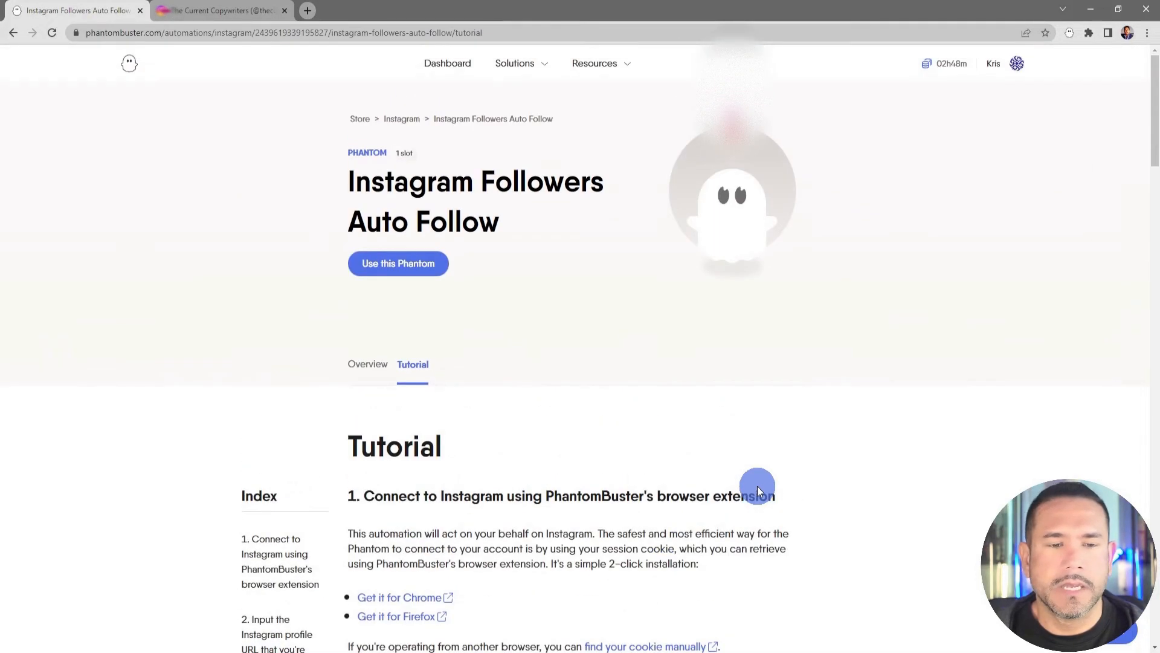
left_click(404, 272)
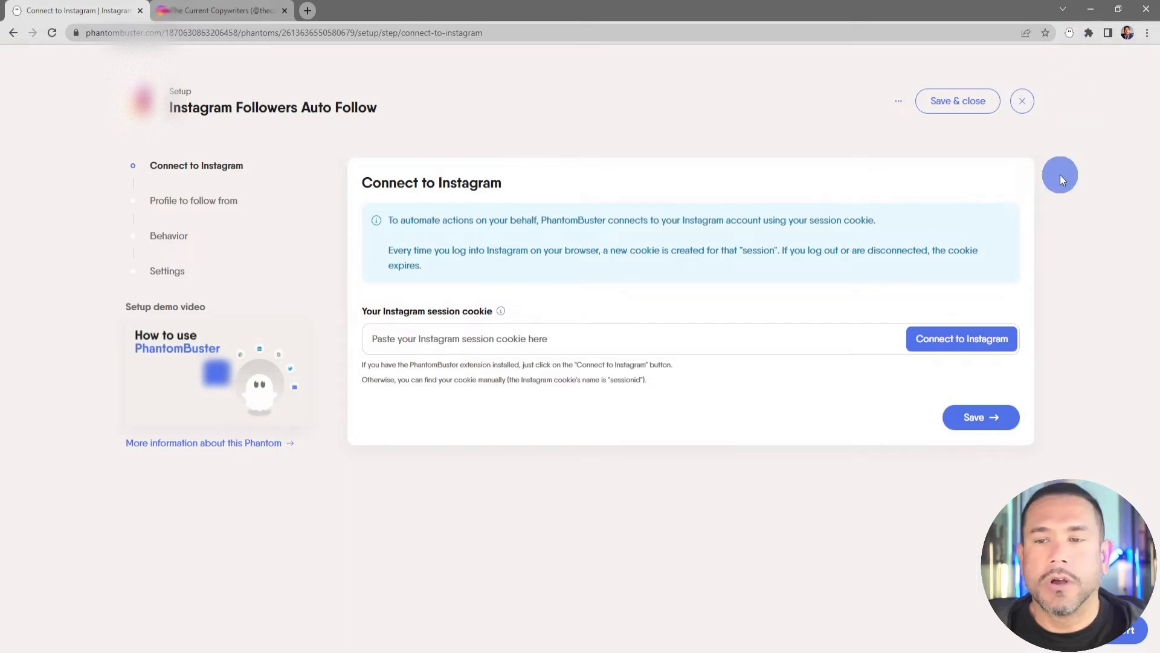
left_click(955, 345)
left_click(983, 426)
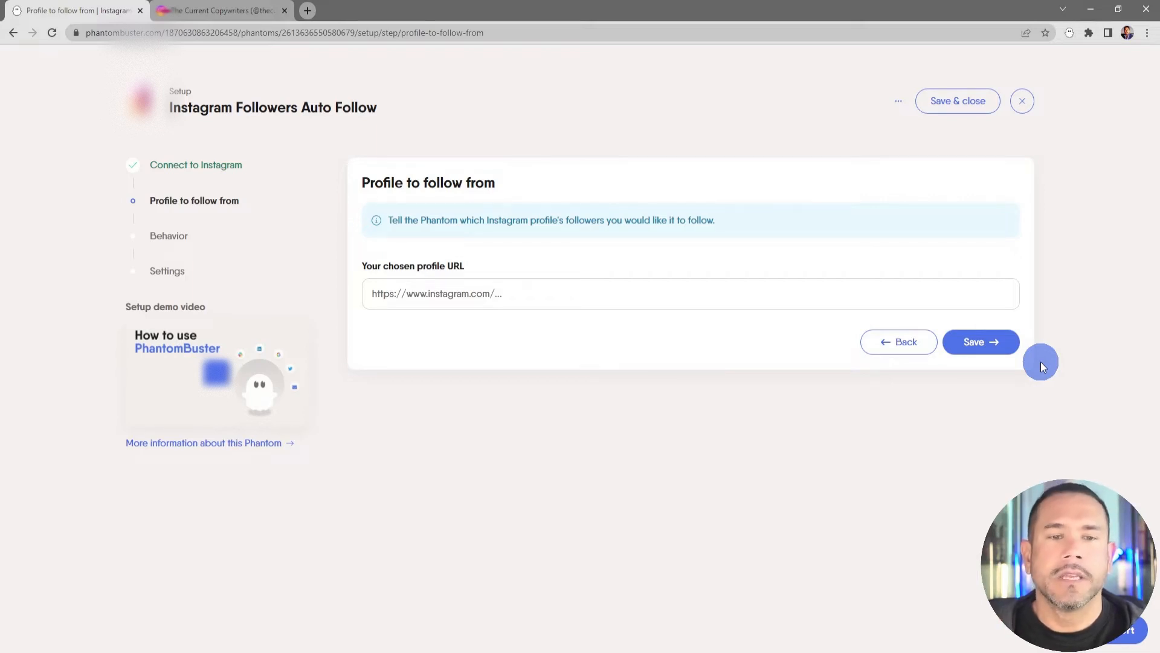
Step: Copy the URL of The Current Copywriters' profile from the open Instagram page
left_click(237, 12)
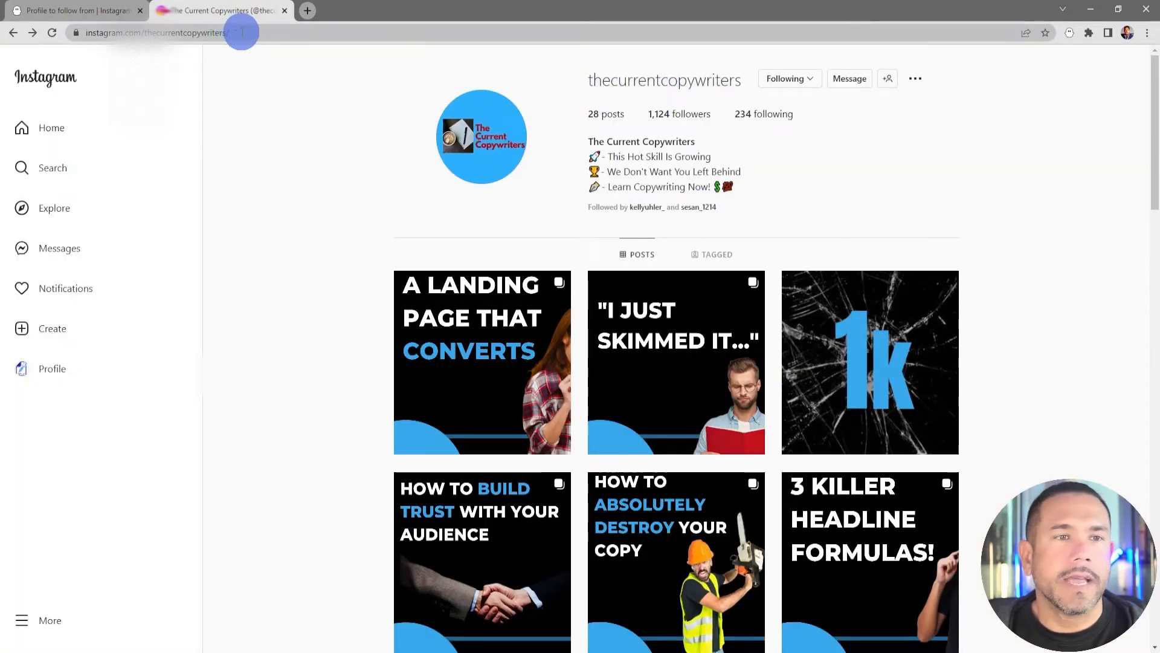
left_click(241, 32)
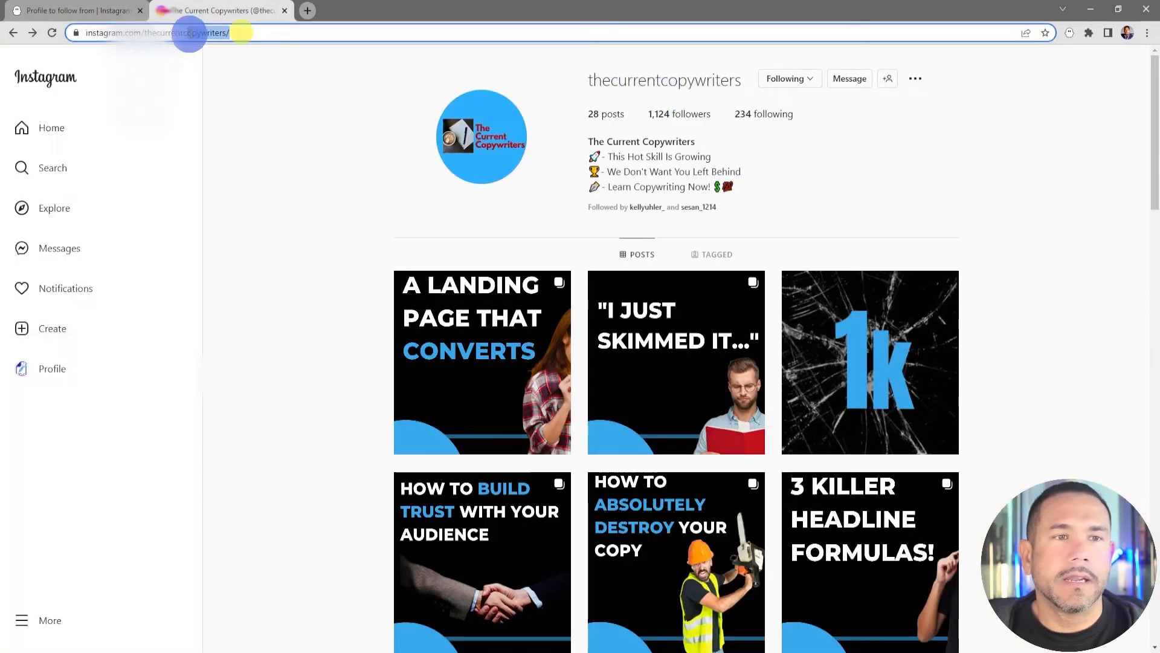
right_click(192, 36)
left_click(234, 123)
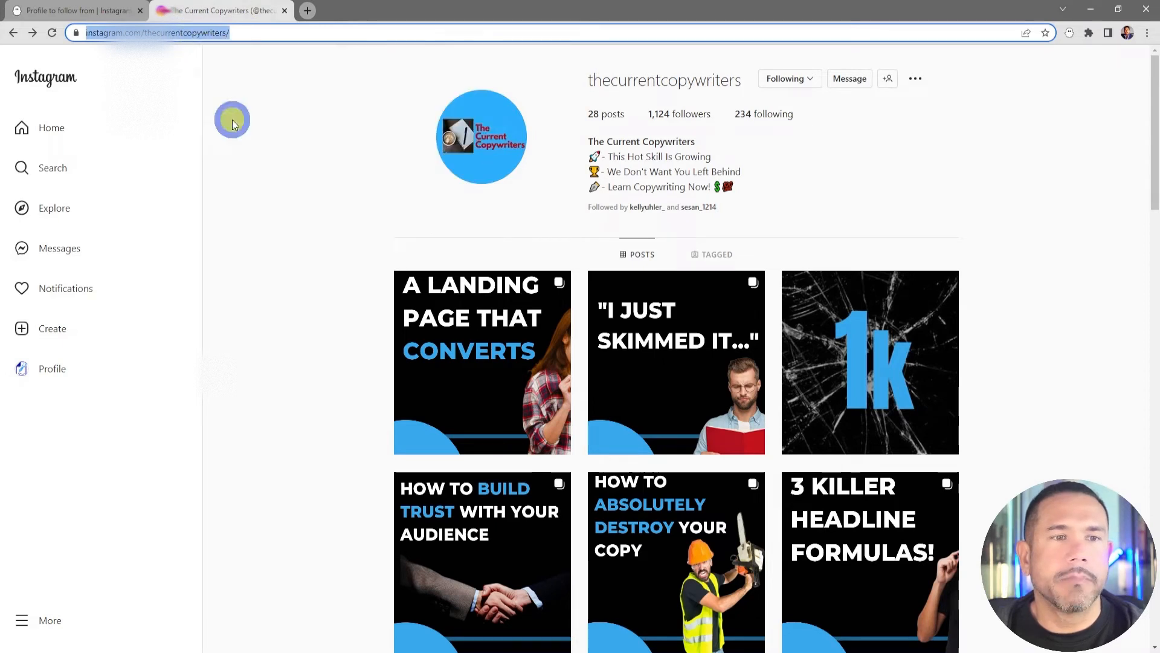
left_click(108, 11)
left_click(389, 291)
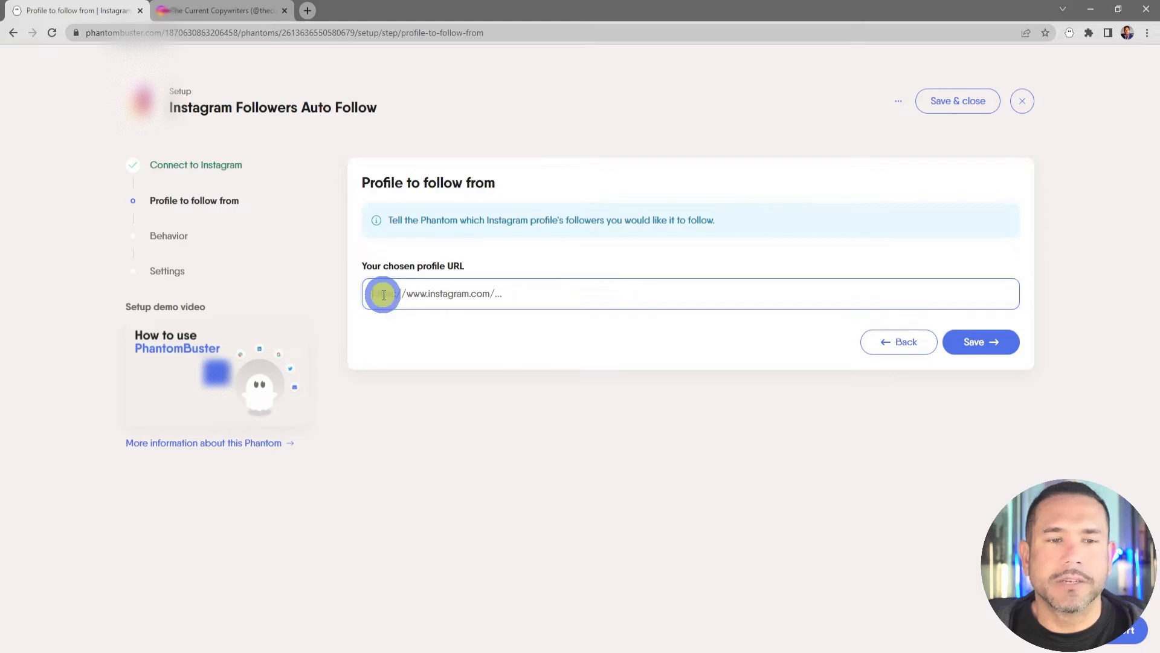
right_click(383, 294)
left_click(448, 394)
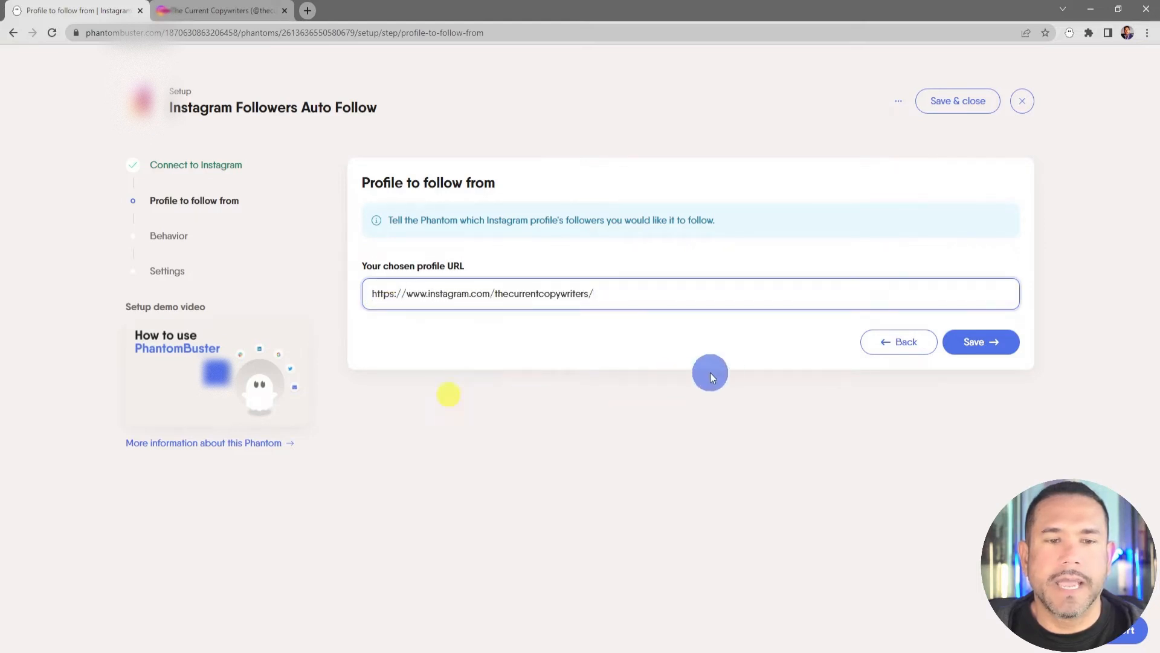
left_click(990, 348)
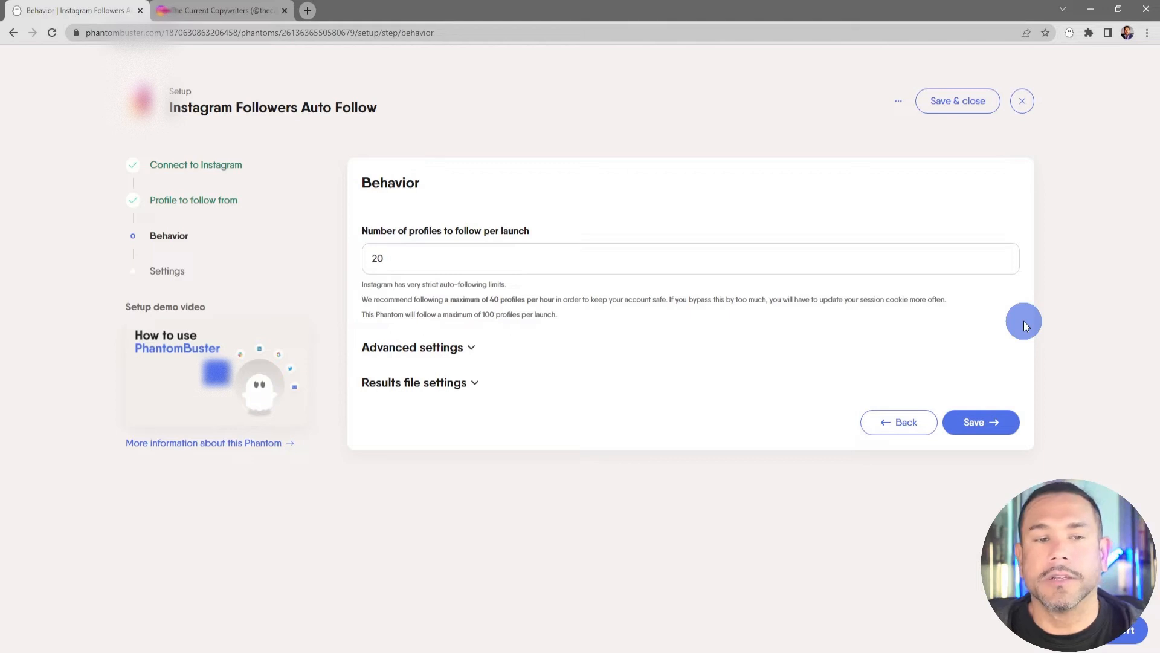
Step: Set the number of profiles to follow per launch to 10 and exclude private profiles in the advanced behavior settings
double_click(375, 258)
key("BackSpace")
type("10")
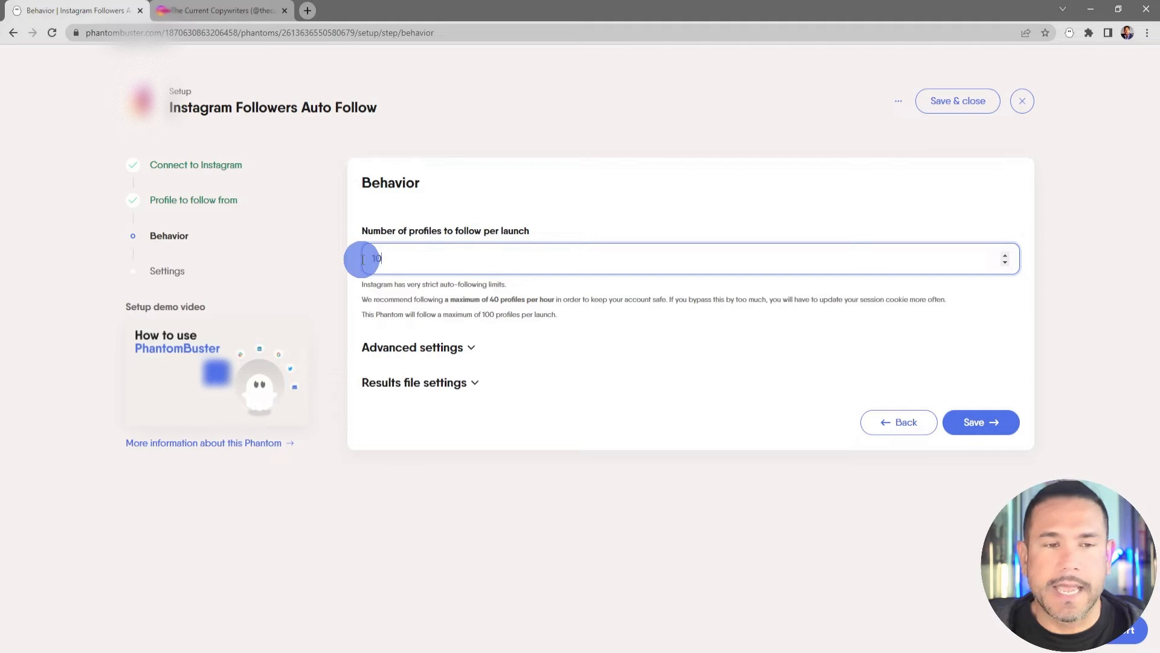
left_click(472, 350)
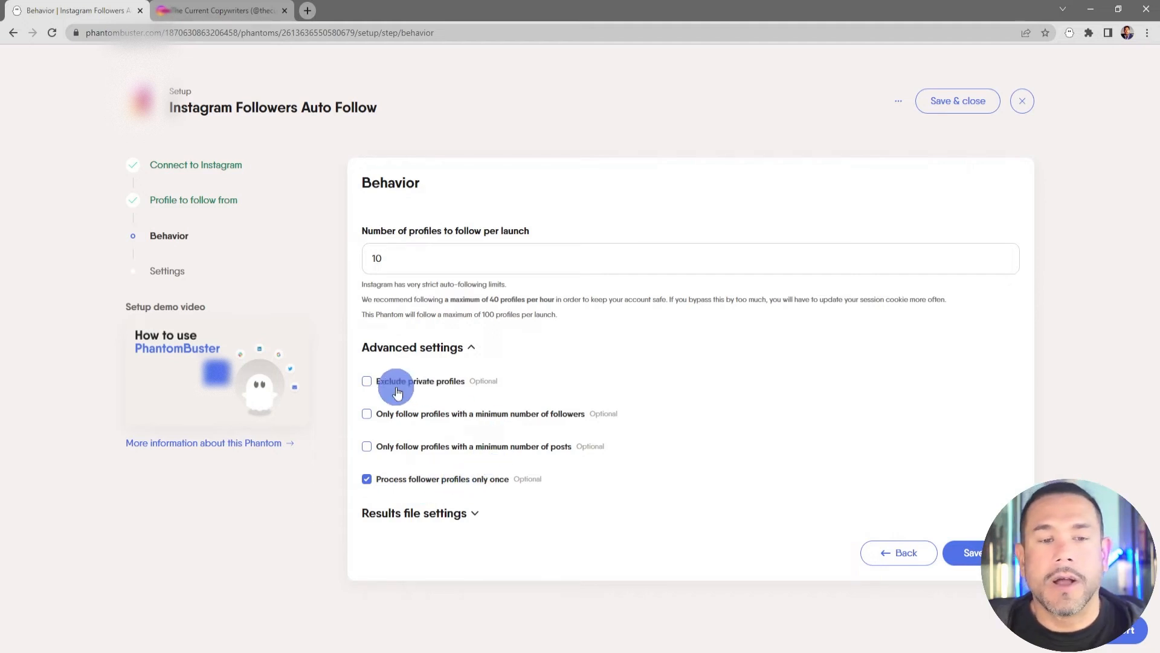
left_click(366, 381)
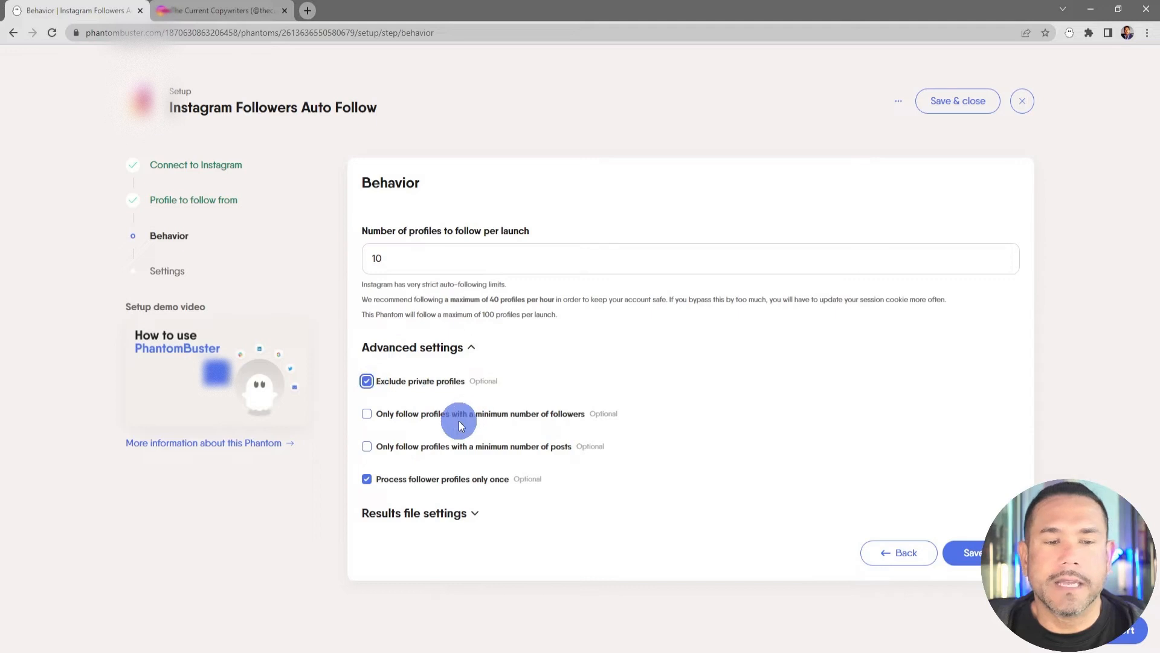
Step: Only follow profiles with a minimum of 100 followers and a minimum of 10 posts
left_click(367, 415)
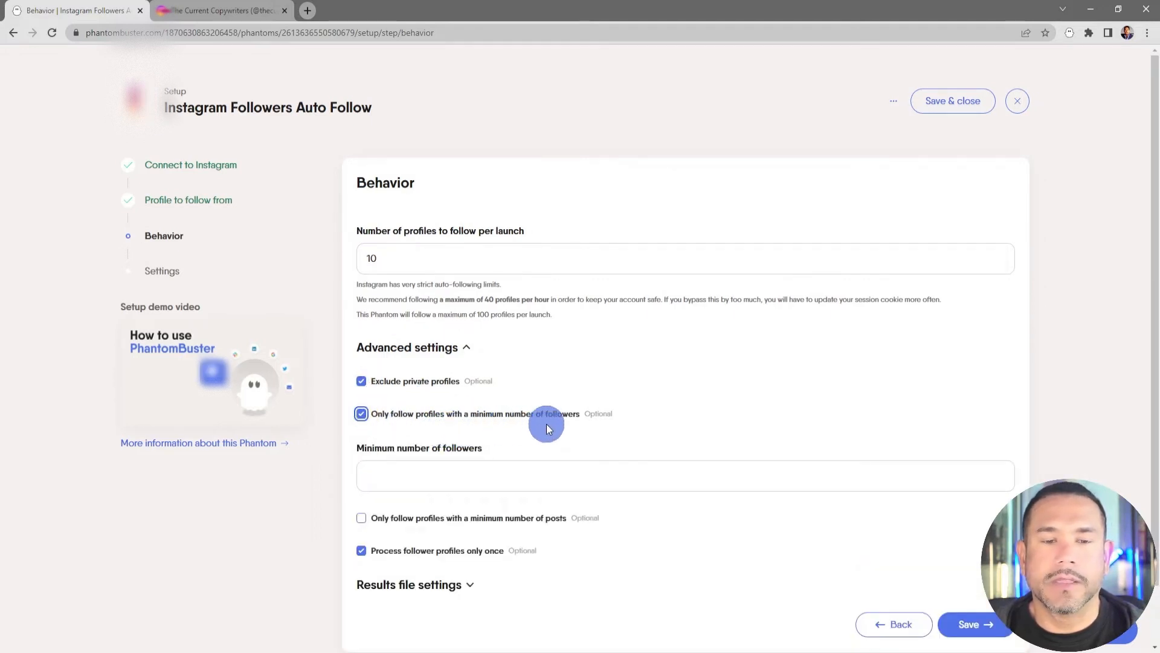
left_click(523, 476)
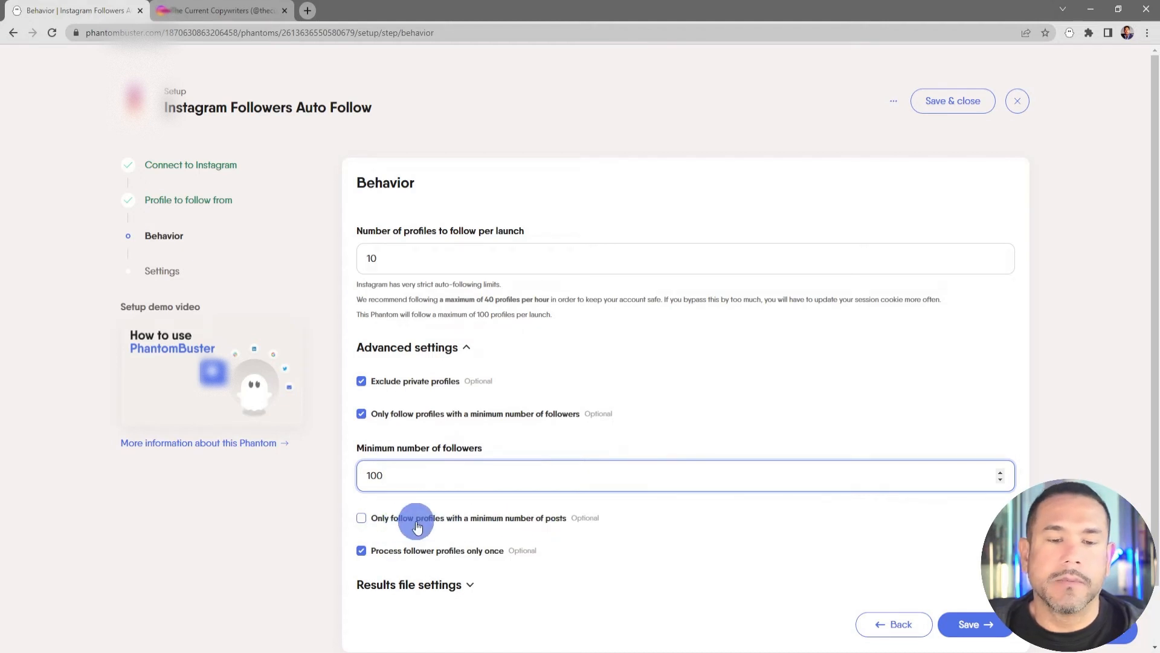
left_click(361, 518)
left_click(442, 577)
type("10")
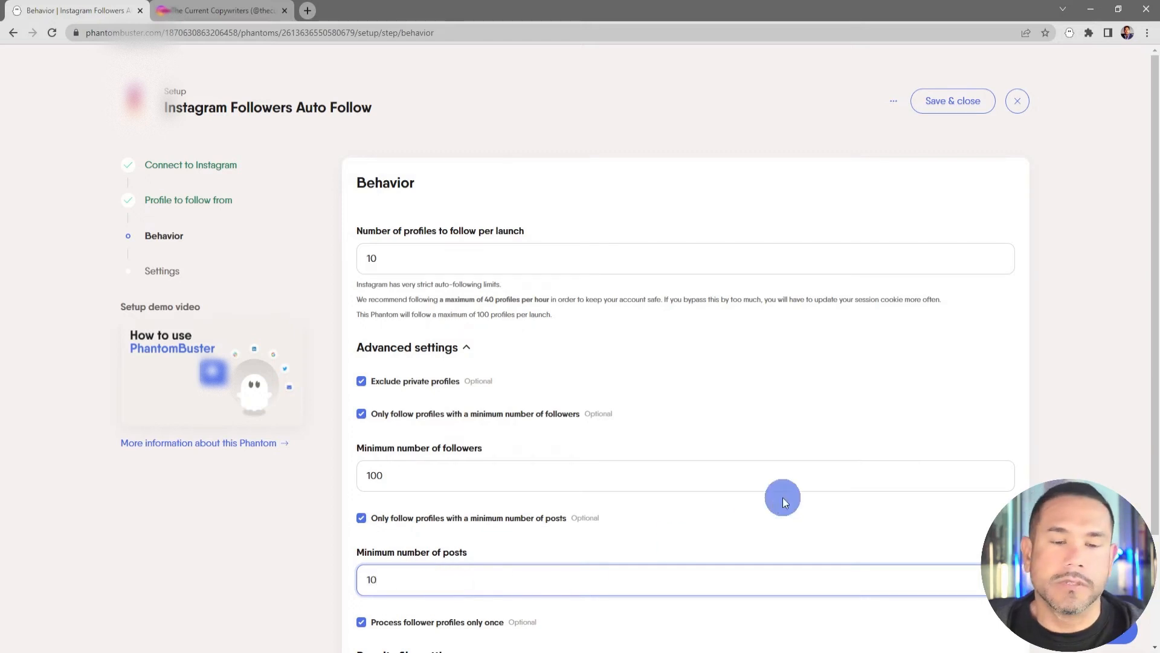
Step: Check the results file settings without changing them and save the Behavior configuration
scroll(824, 476, "down", 2)
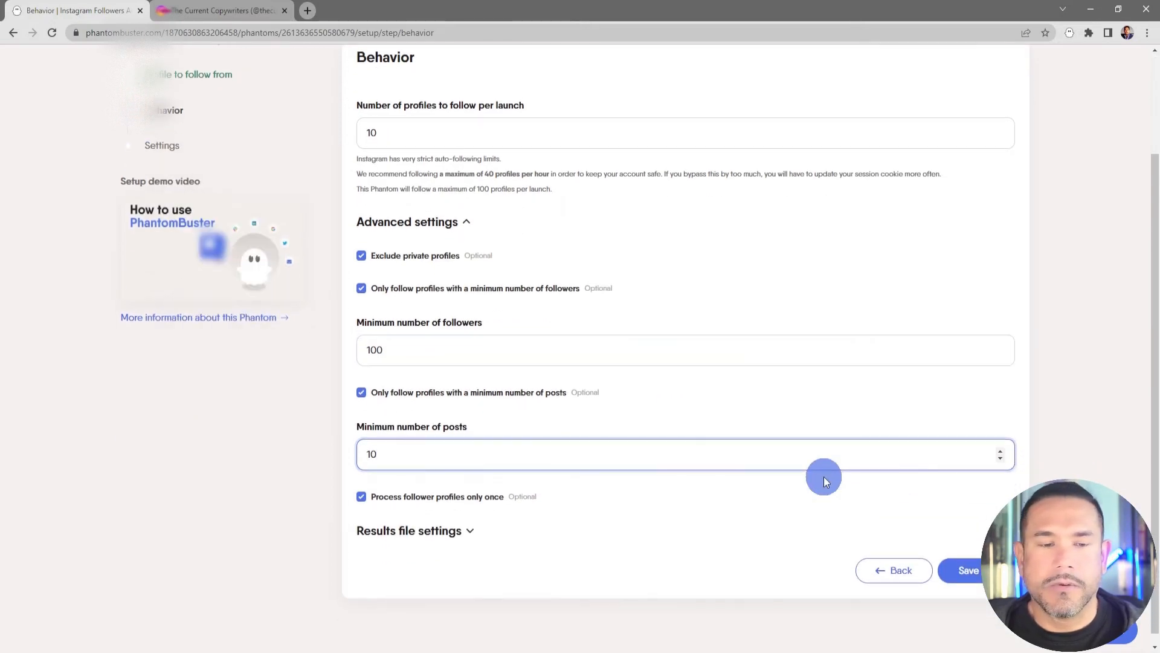
left_click(469, 531)
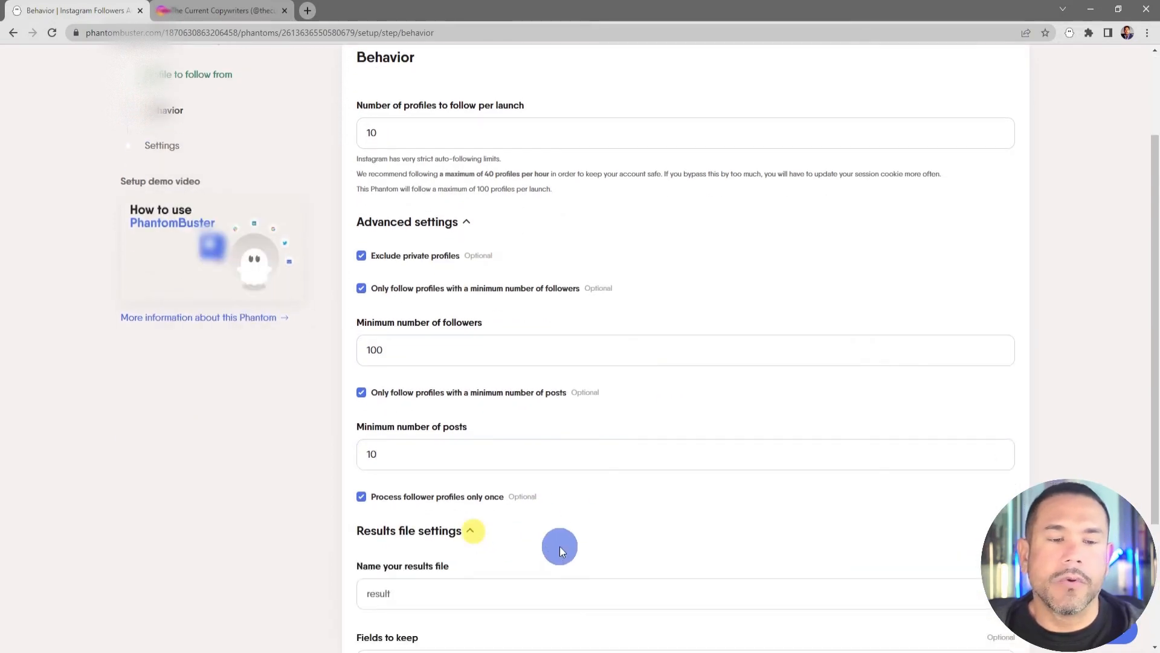
scroll(549, 546, "down", 2)
left_click(560, 546)
left_click(531, 471)
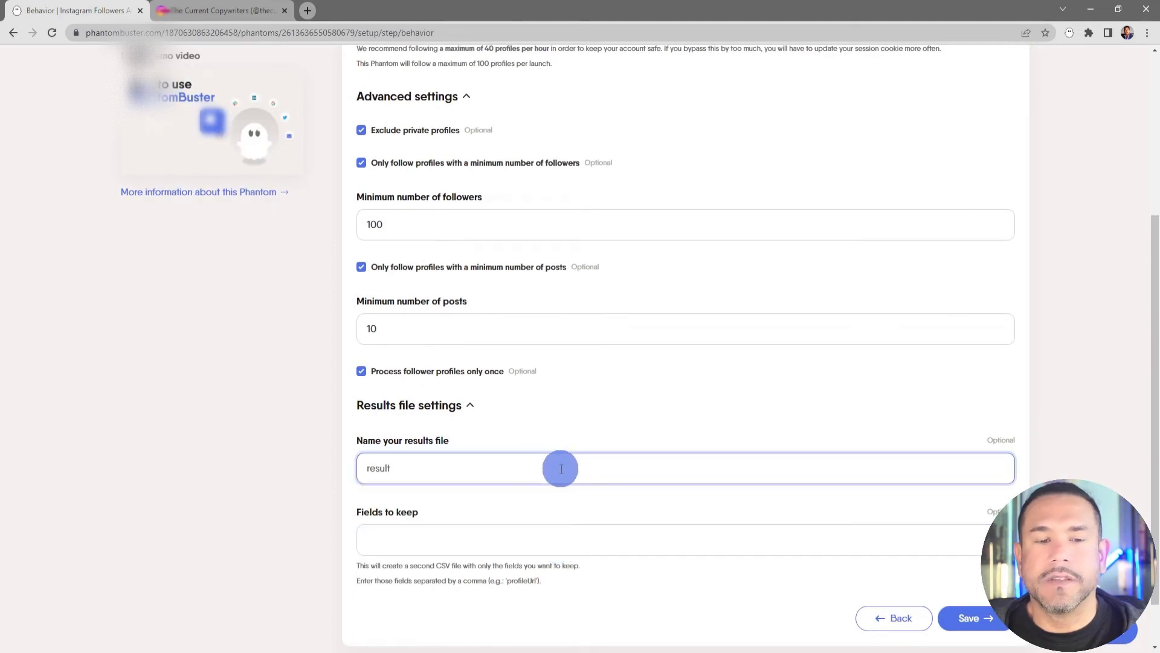
left_click(470, 405)
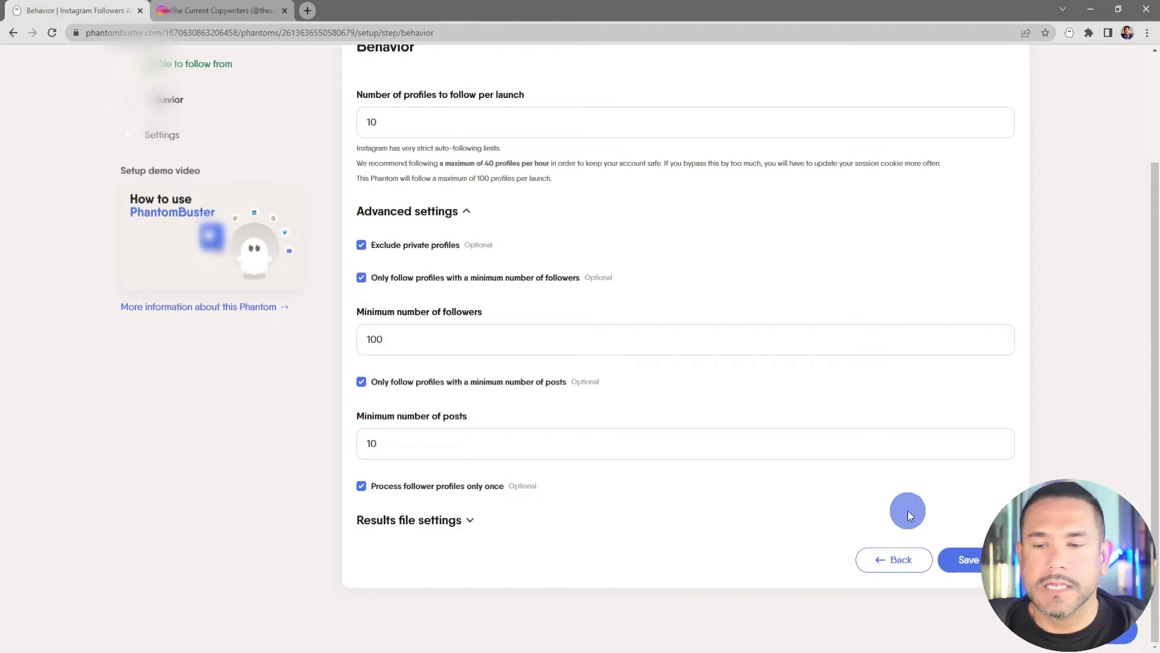
left_click(977, 564)
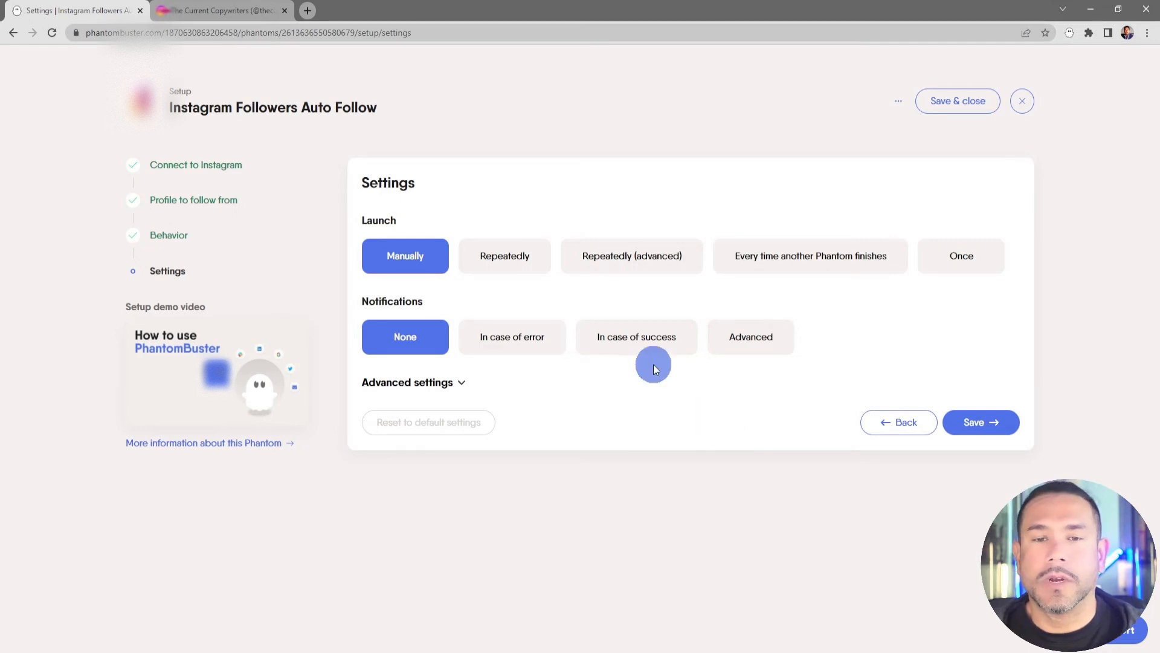
Step: Try the repeated launch schedule with Twice per day and return the launch mode to Manually
left_click(521, 259)
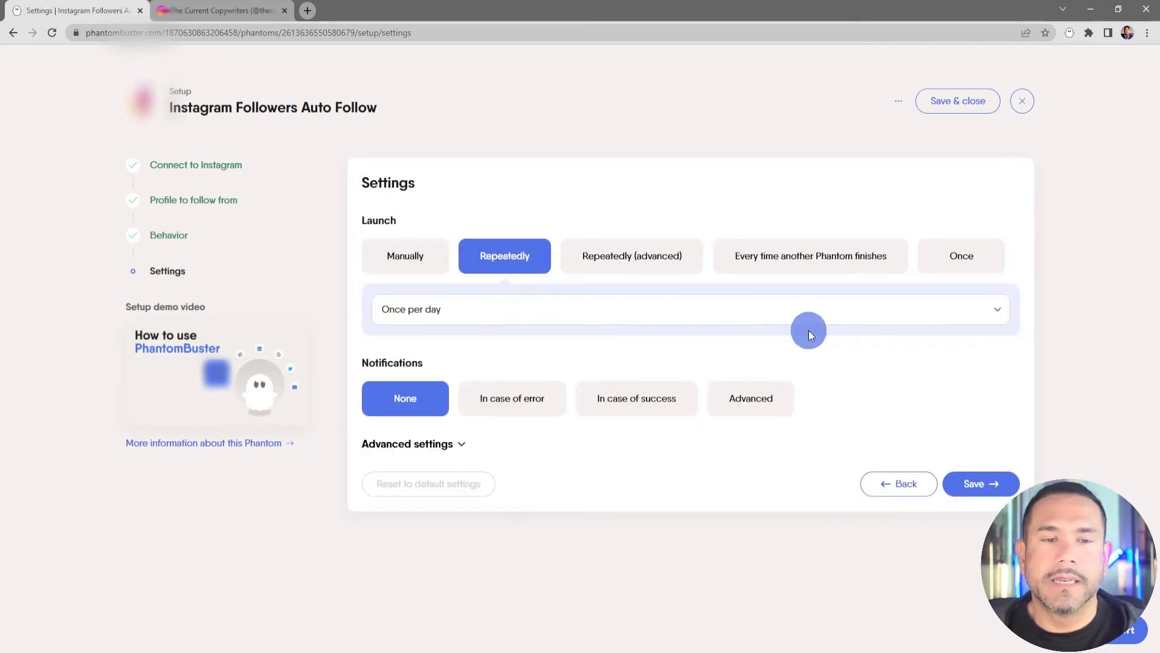
left_click(994, 313)
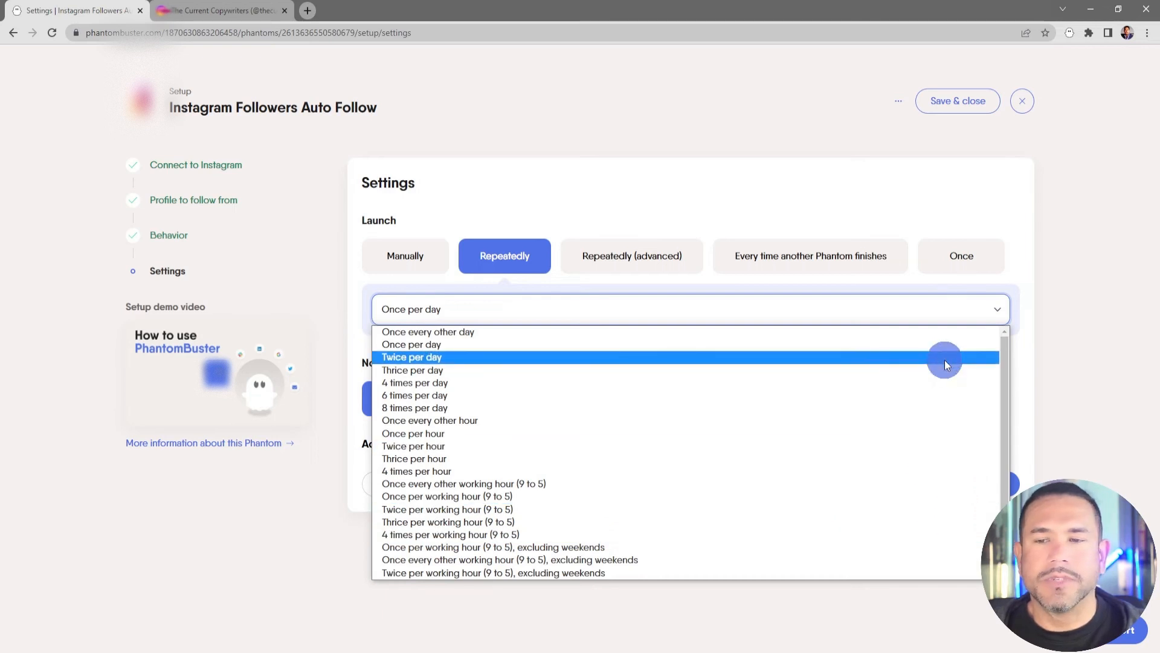
left_click(944, 361)
left_click(400, 263)
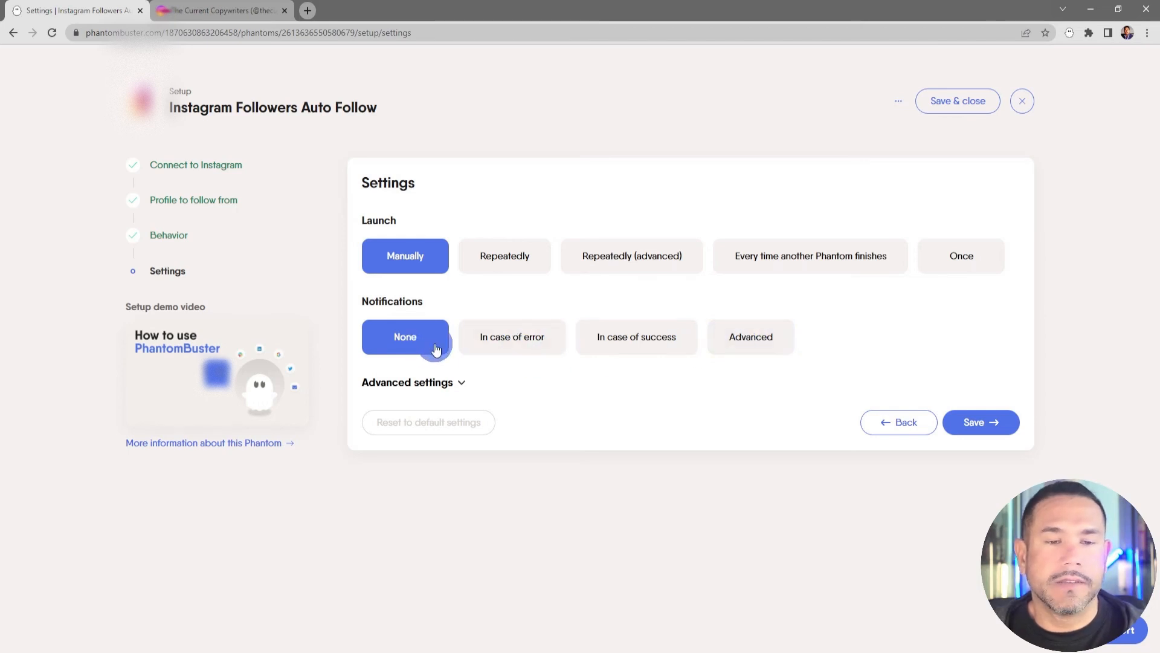
Step: Review the advanced proxy, limit and folder management settings and save the Phantom's launch settings
left_click(459, 382)
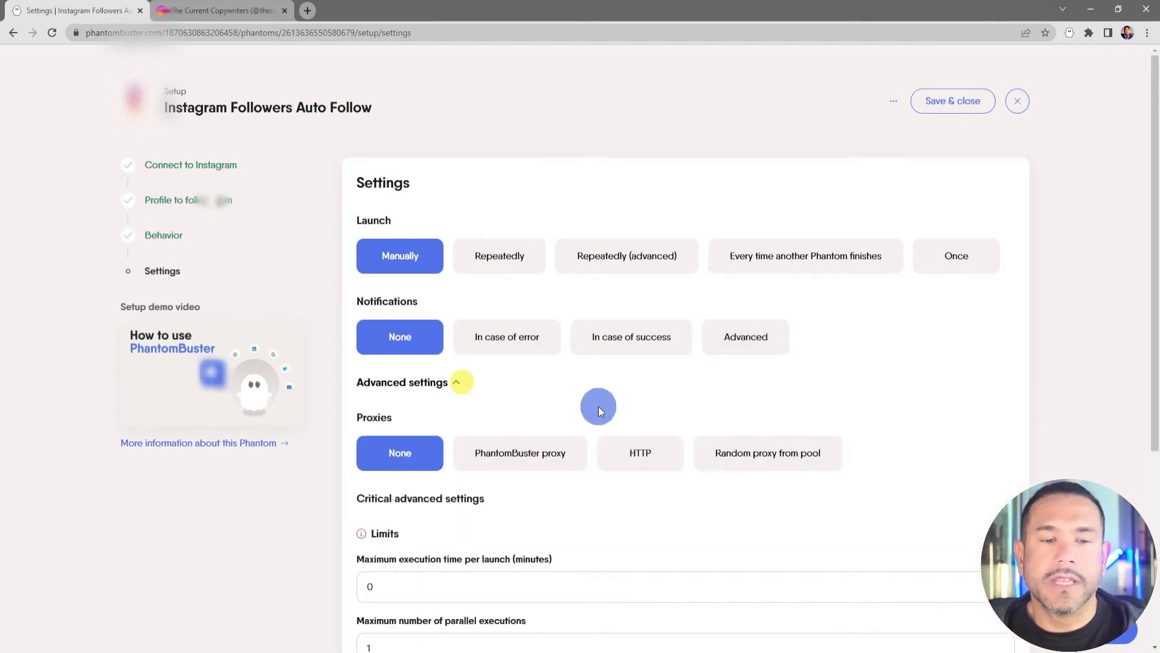
scroll(598, 406, "down", 3)
left_click(598, 406)
scroll(598, 406, "down", 2)
left_click(598, 406)
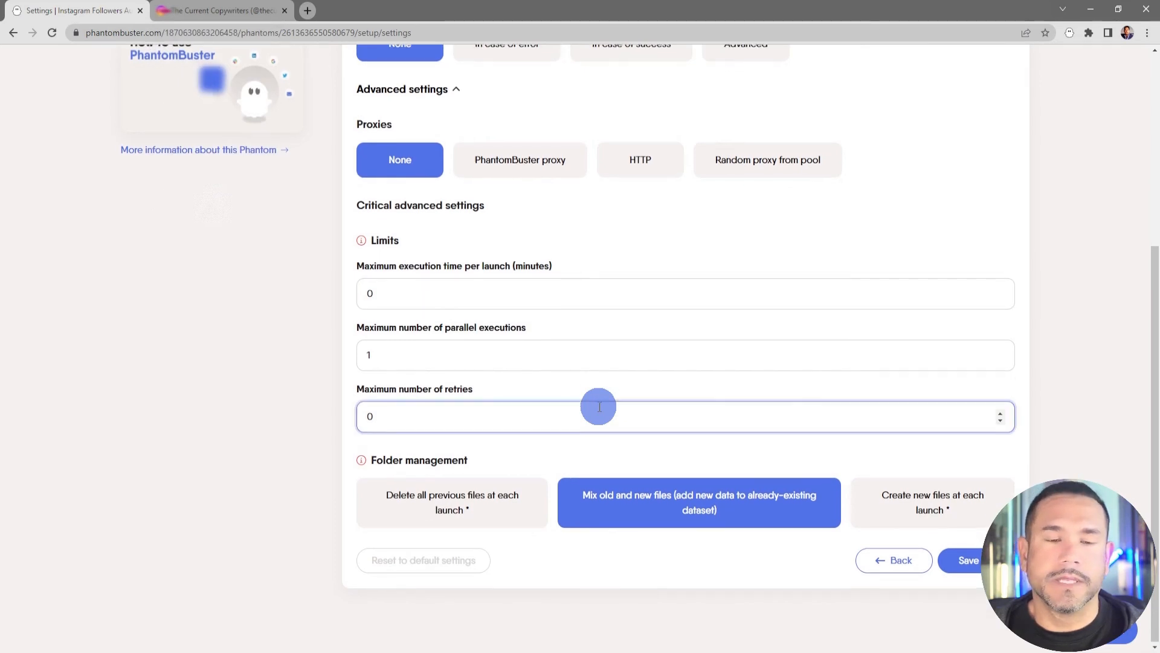
scroll(598, 406, "up", 2)
scroll(614, 398, "down", 2)
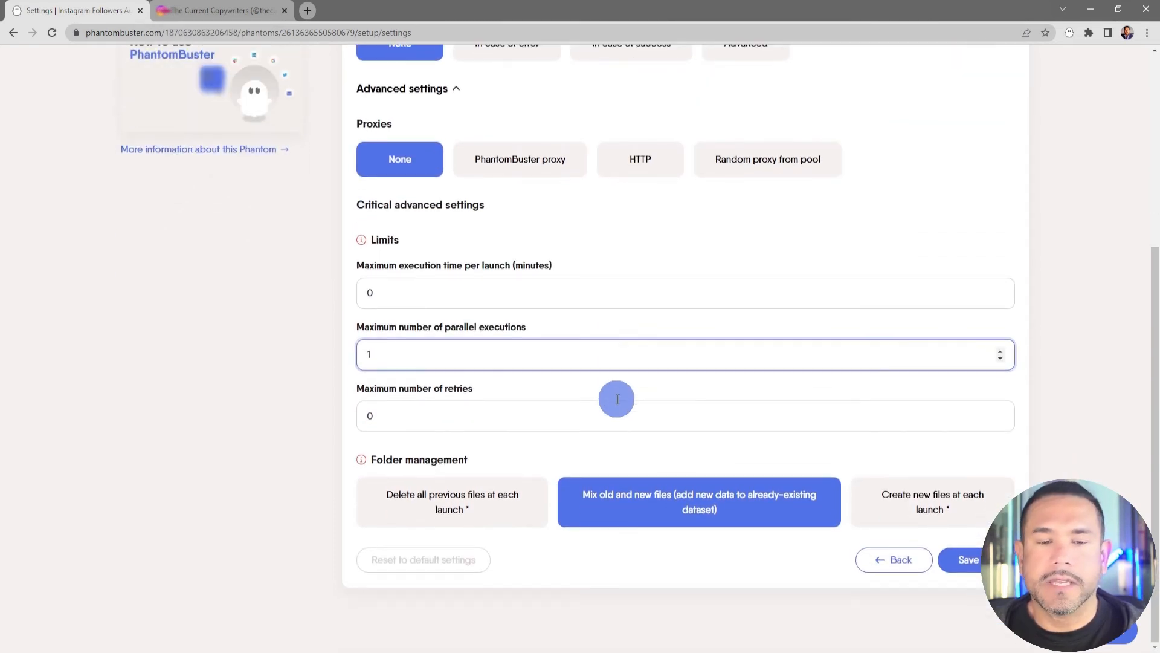
left_click(973, 562)
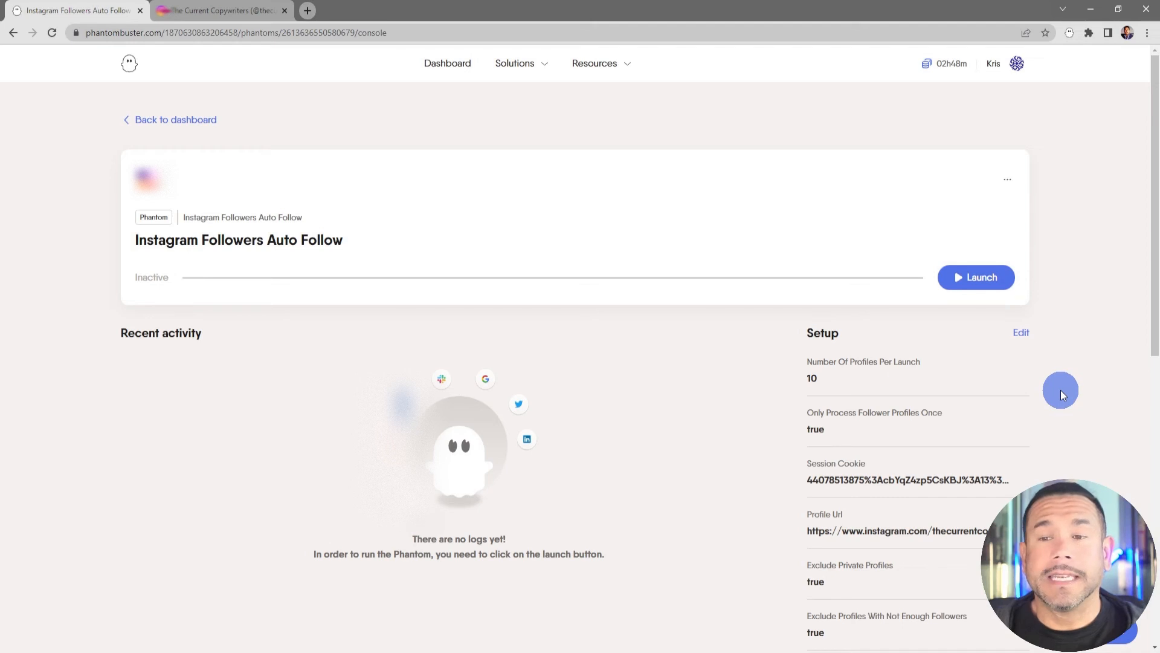
Step: Launch the Phantom and preview the resulting result.csv file
left_click(979, 281)
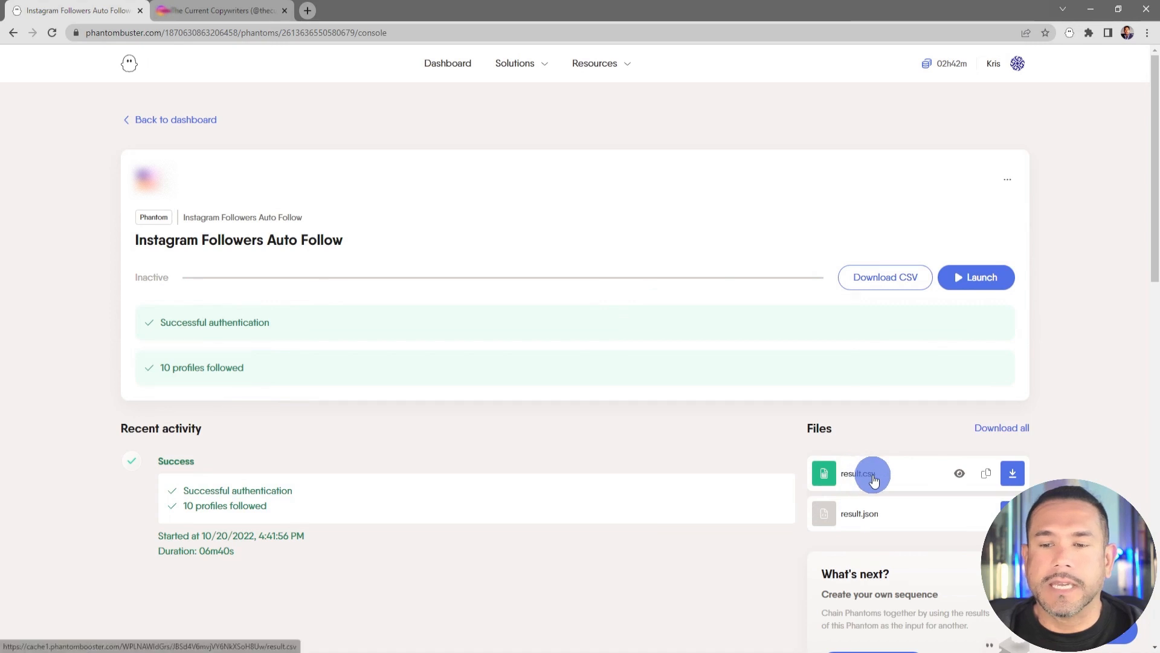
left_click(960, 474)
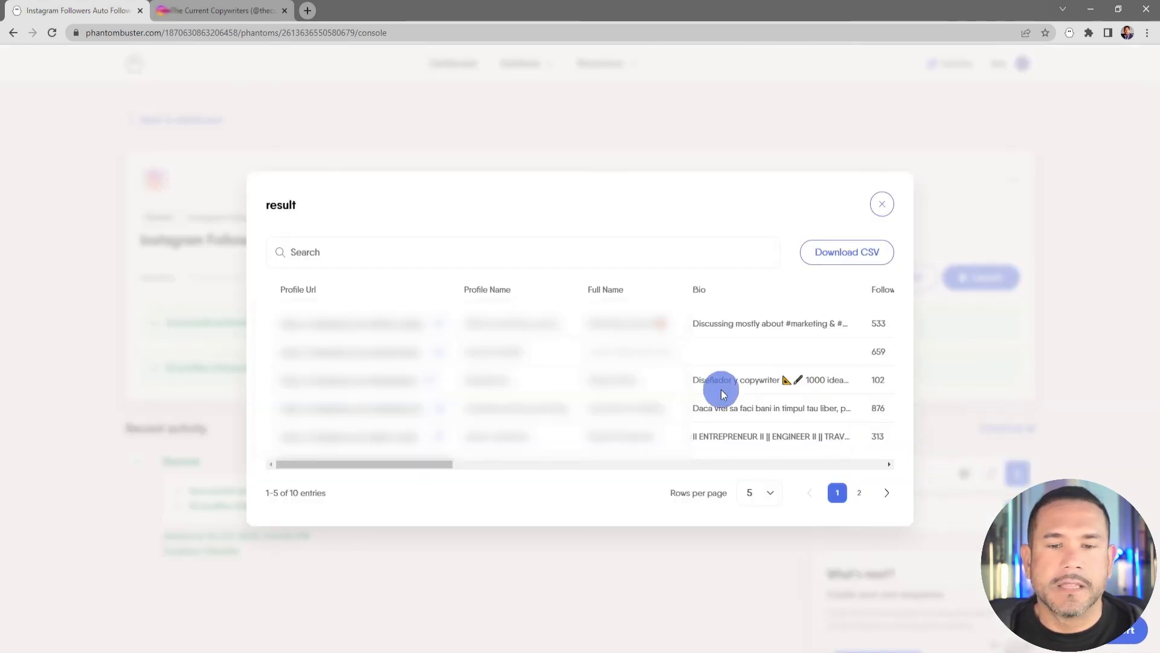